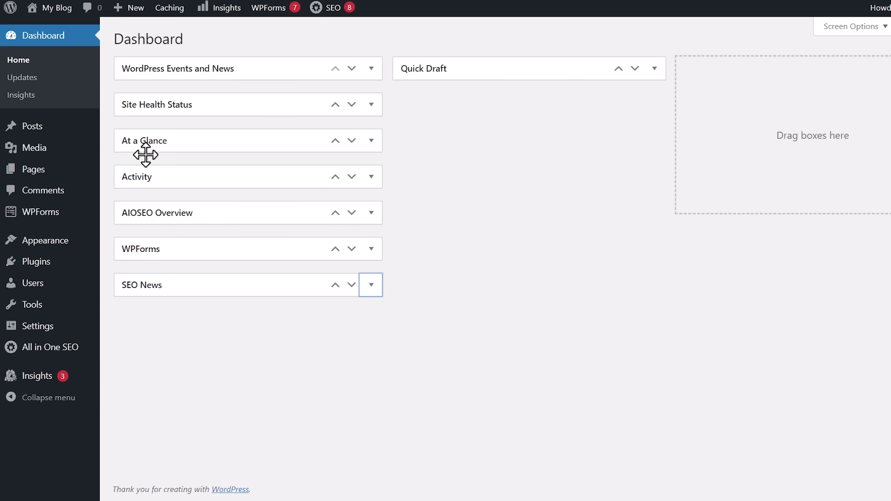
- Search the plugin directory for 'wpcod' and install the WPCode – Insert Headers and Footers plugin
mouse_move(48, 269)
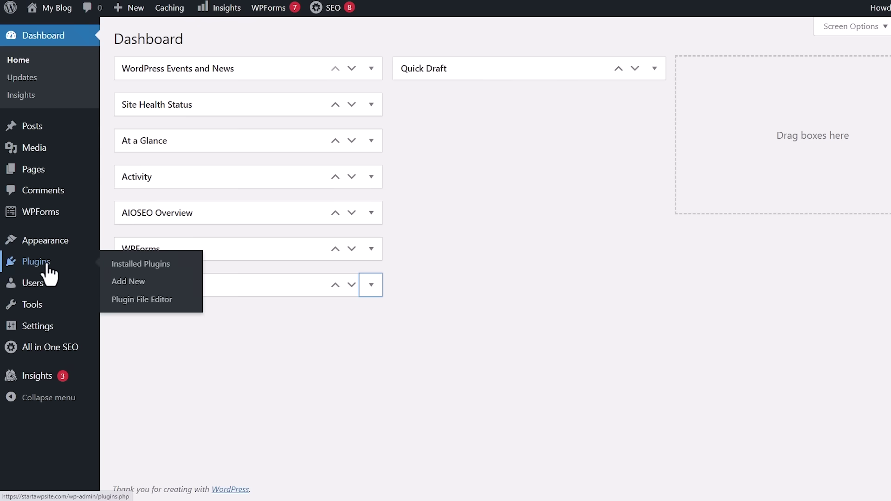
left_click(124, 283)
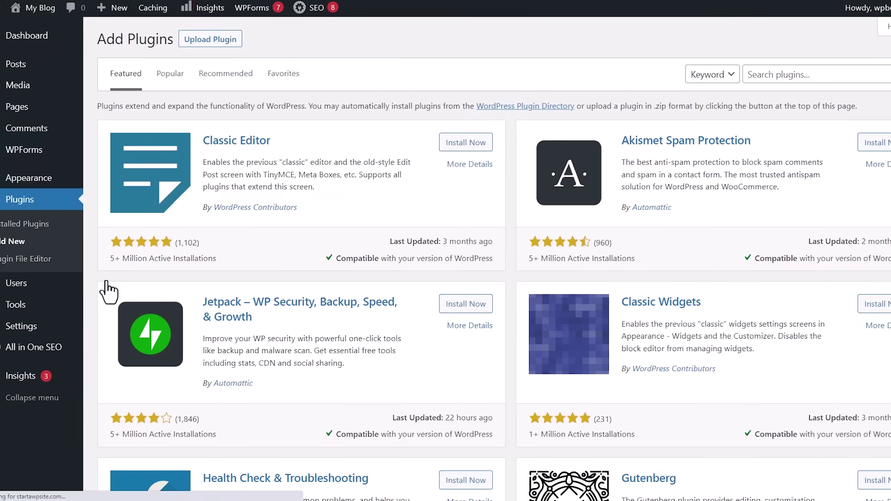
left_click(752, 82)
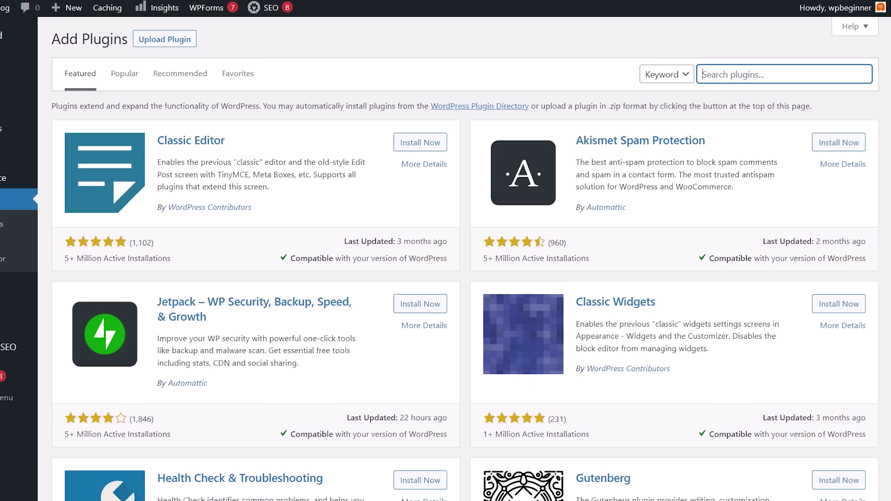
type("wp")
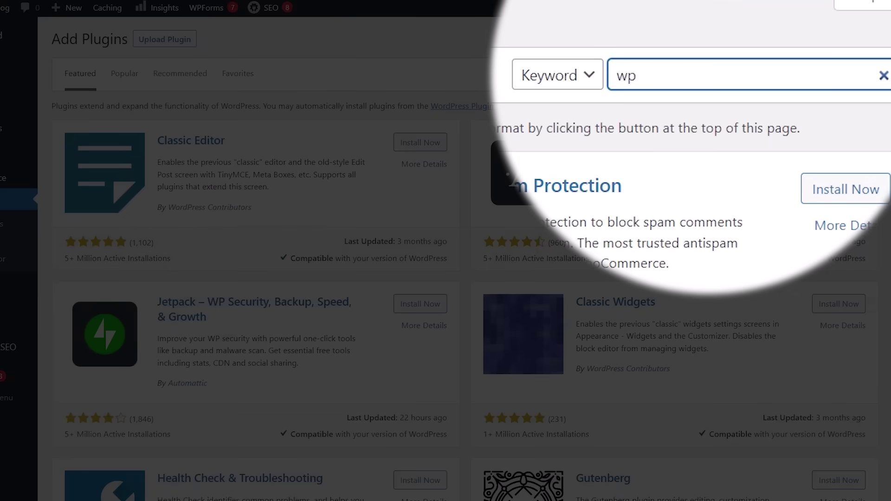
type("code")
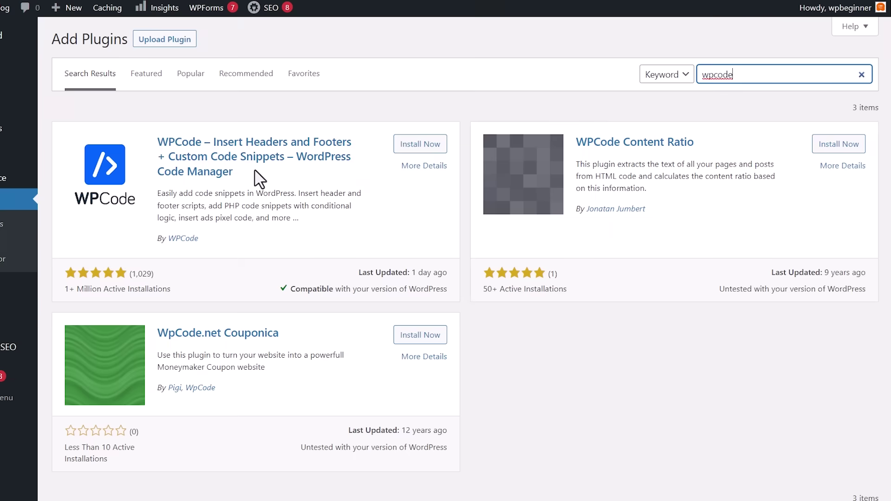
left_click(408, 147)
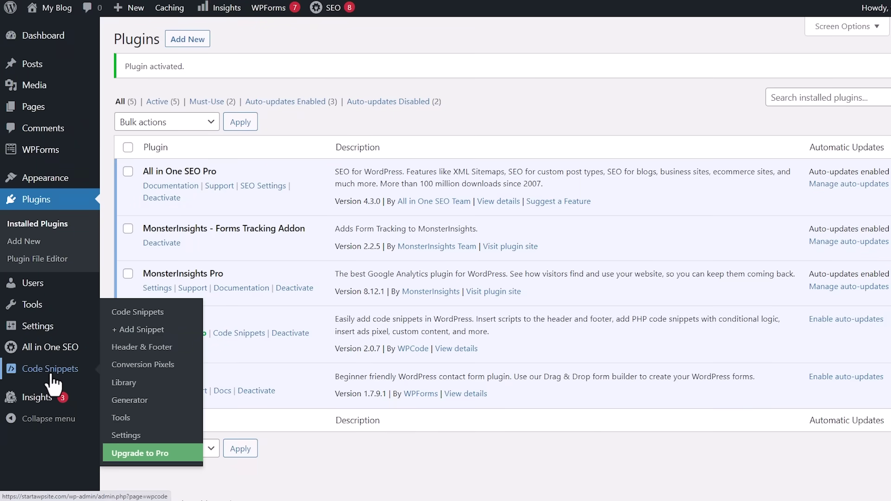
- Search the WPCode snippet library for 'displ' and use the Display the Last Updated Date snippet
left_click(139, 329)
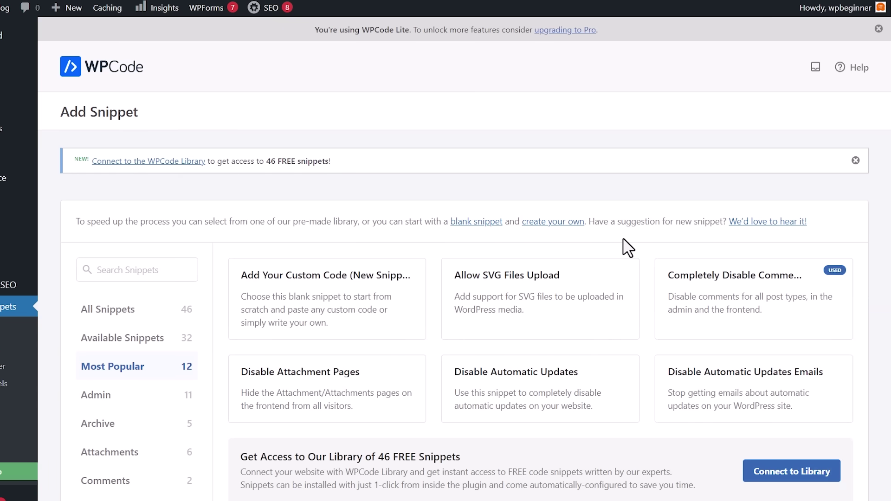
scroll(596, 255, "down", 2)
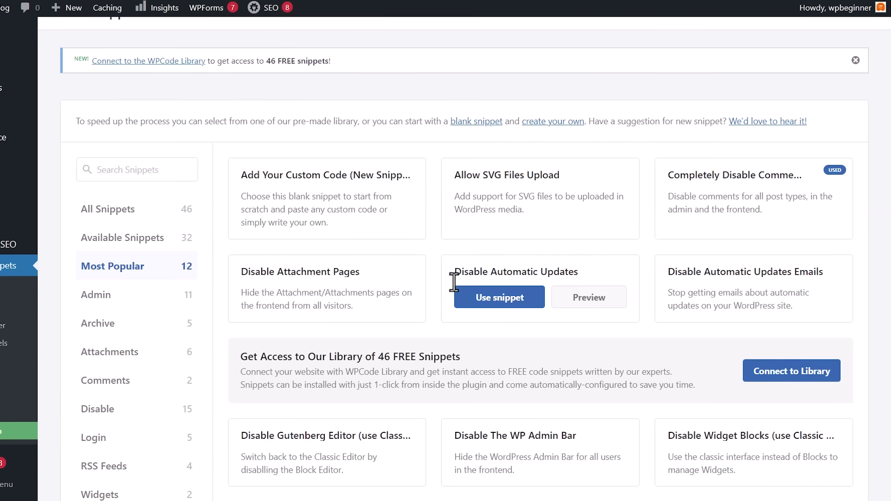
left_click(107, 172)
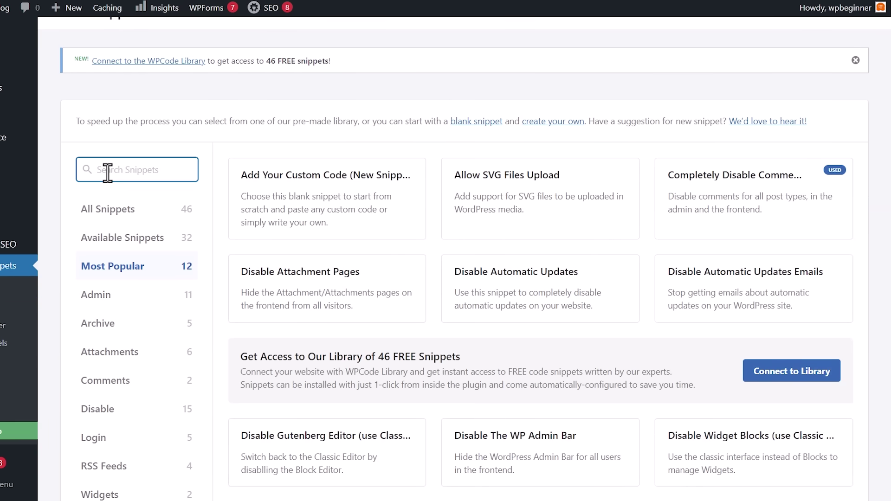
type("display")
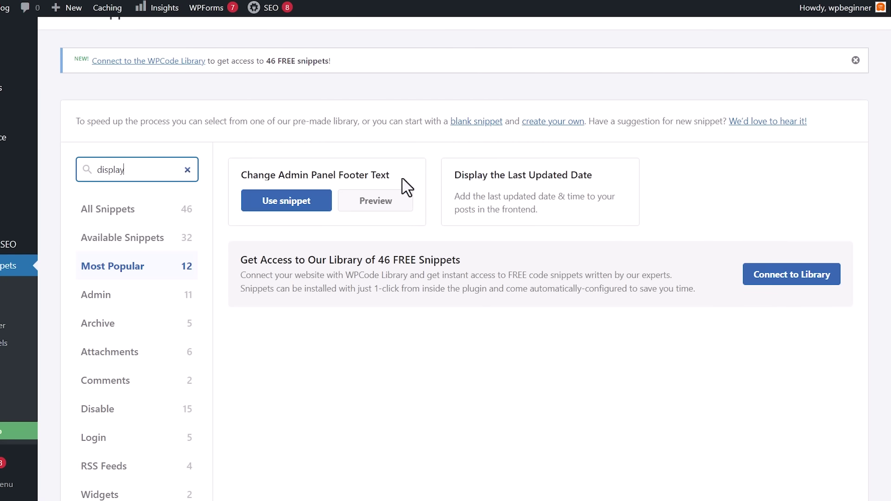
mouse_move(520, 200)
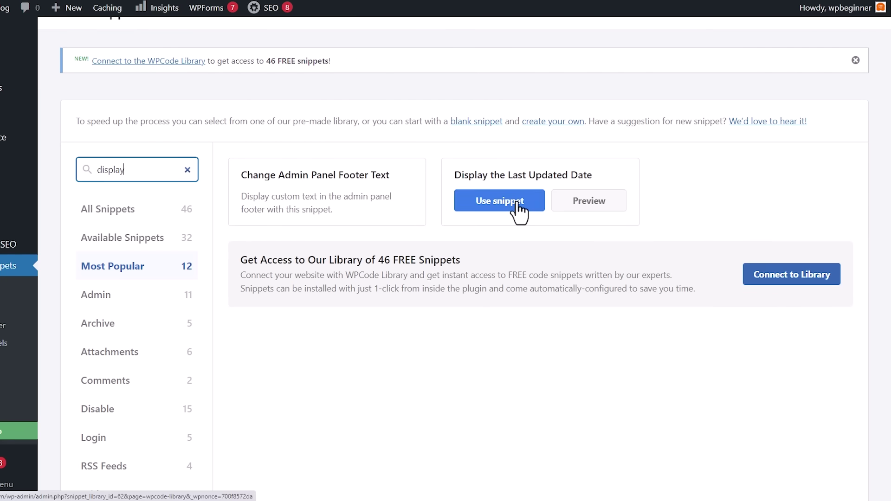
left_click(518, 202)
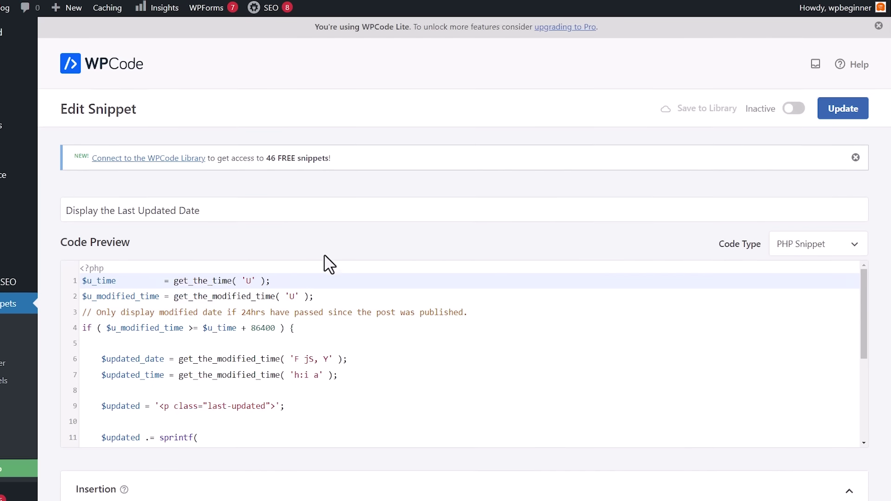
- Switch the Display the Last Updated Date PHP snippet from Inactive to Active and save it with Update
scroll(325, 269, "down", 3)
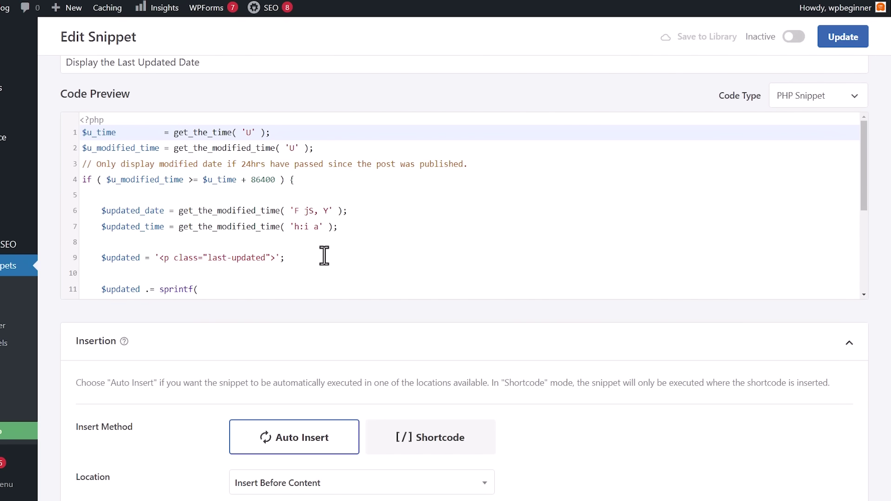
scroll(302, 235, "down", 3)
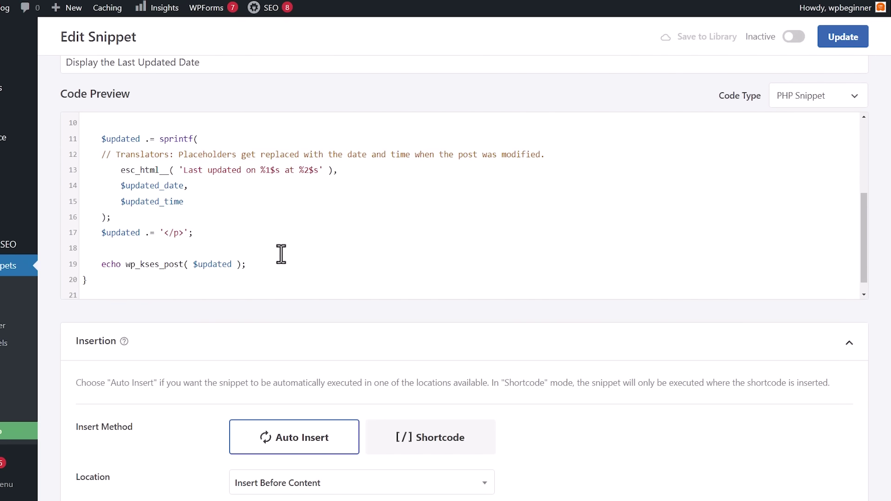
scroll(274, 266, "down", 1)
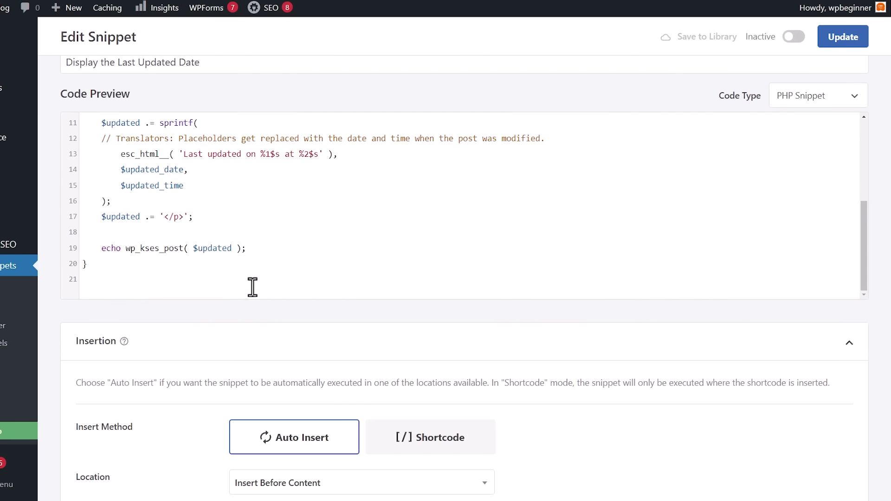
scroll(246, 297, "down", 3)
scroll(238, 306, "down", 1)
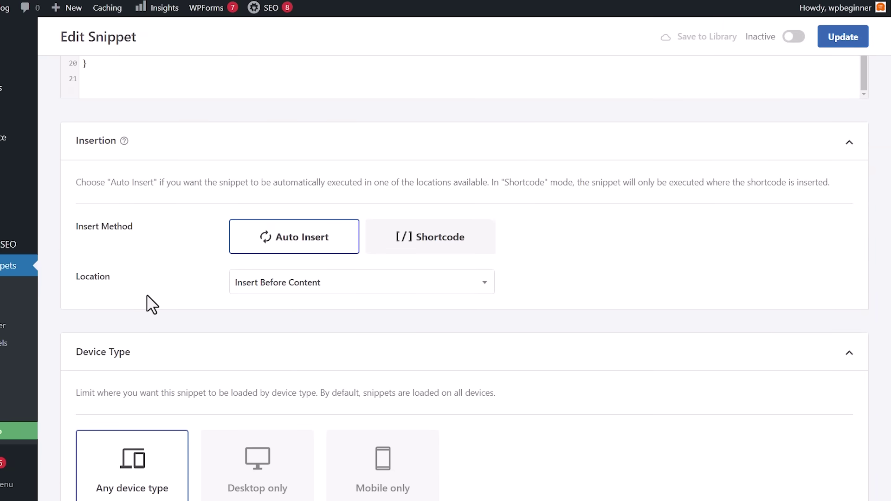
scroll(152, 305, "down", 2)
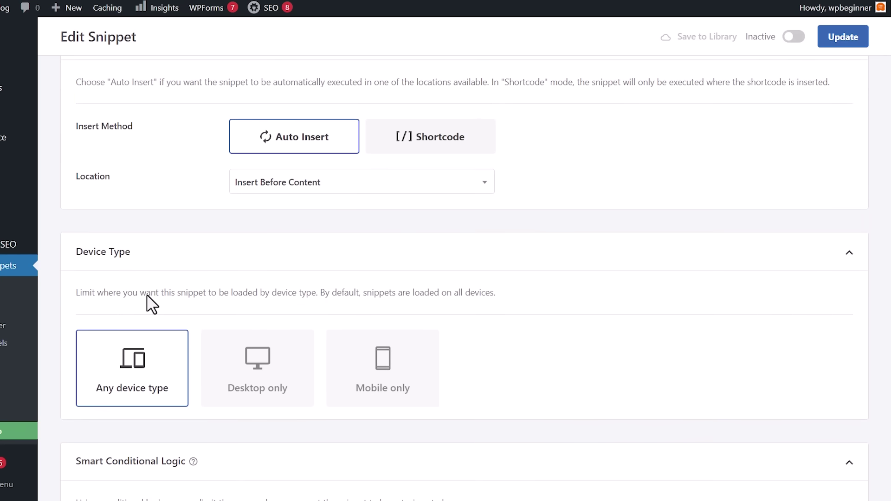
scroll(152, 305, "down", 3)
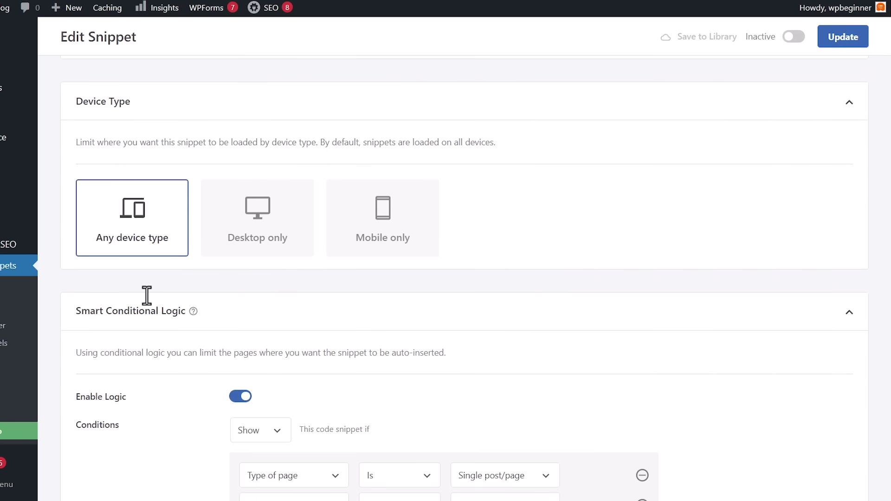
scroll(146, 300, "down", 4)
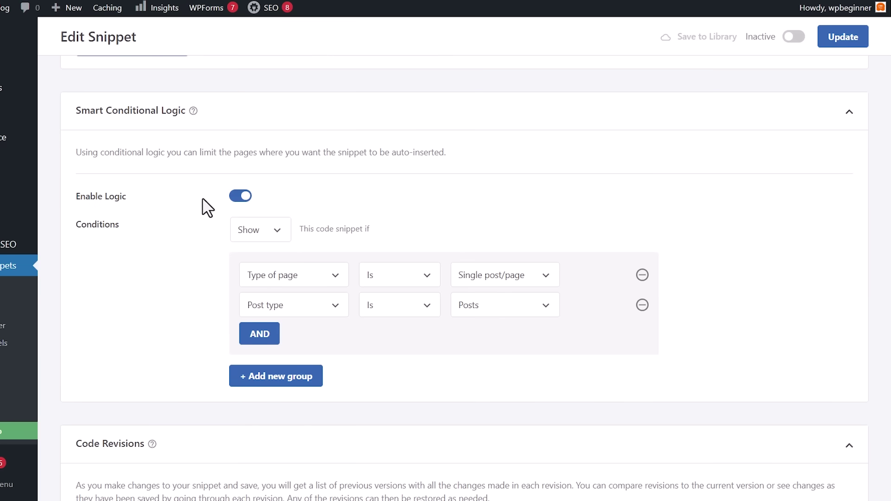
scroll(176, 261, "down", 1)
scroll(176, 260, "down", 1)
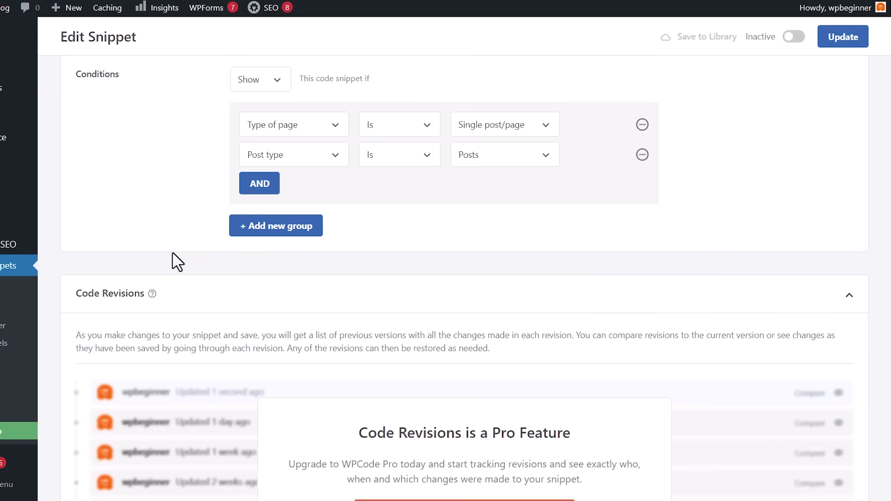
scroll(176, 261, "up", 7)
scroll(177, 261, "up", 8)
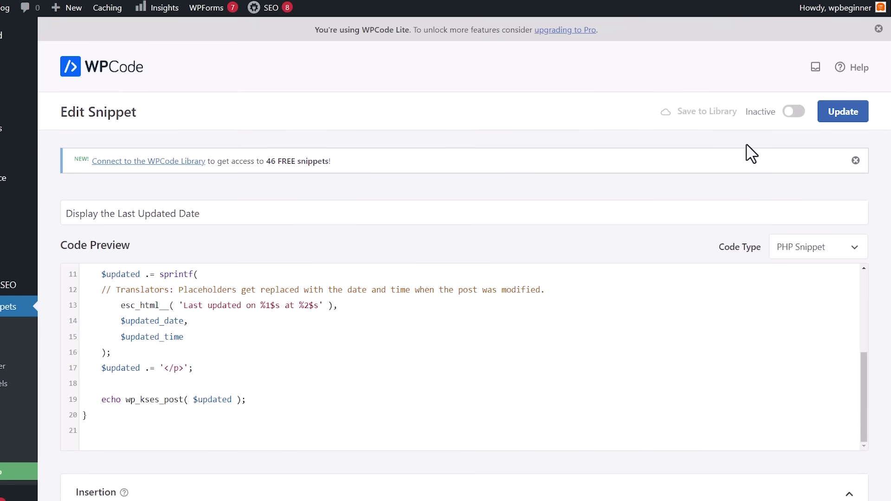
left_click(799, 115)
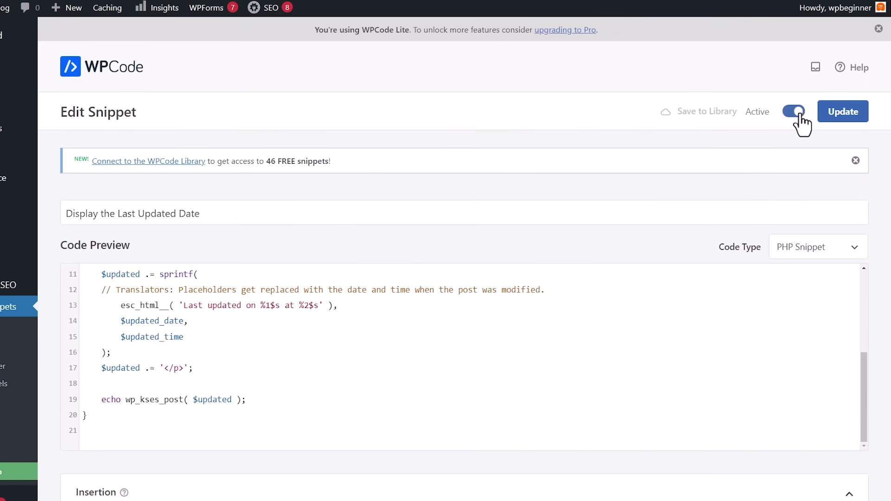
left_click(843, 112)
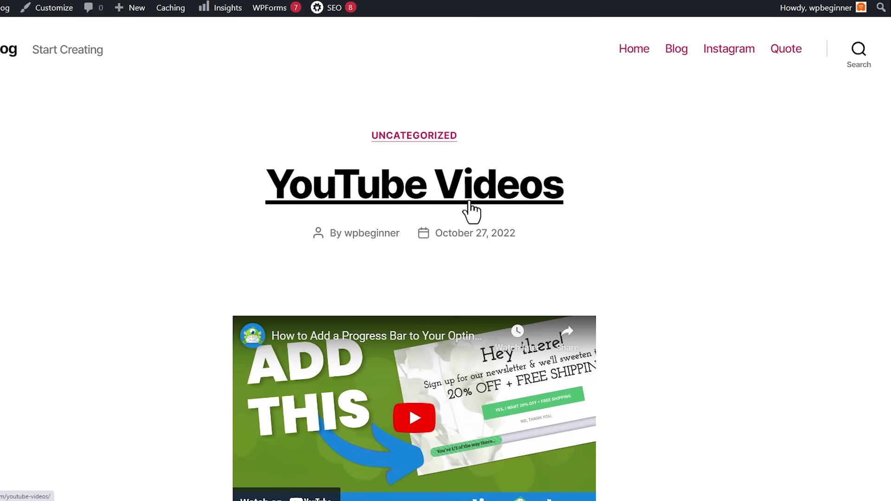
- Go to the YouTube Videos post page and open it in the block editor via Edit Post
left_click(319, 207)
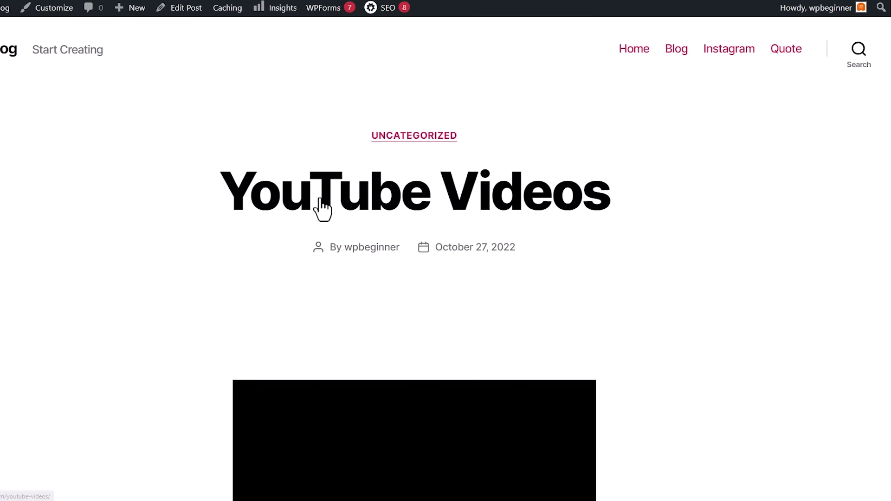
left_click(183, 9)
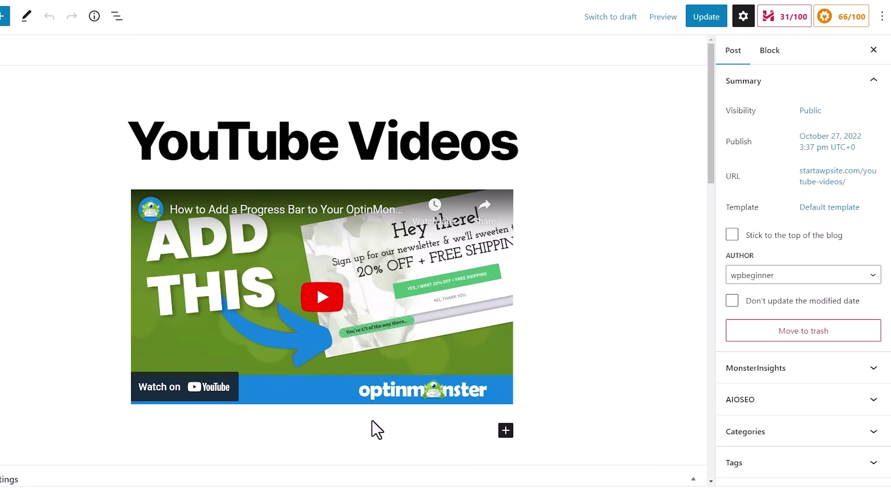
- Add a 'Great video' paragraph below the video, update the post, and view it live
left_click(394, 435)
type("Great video")
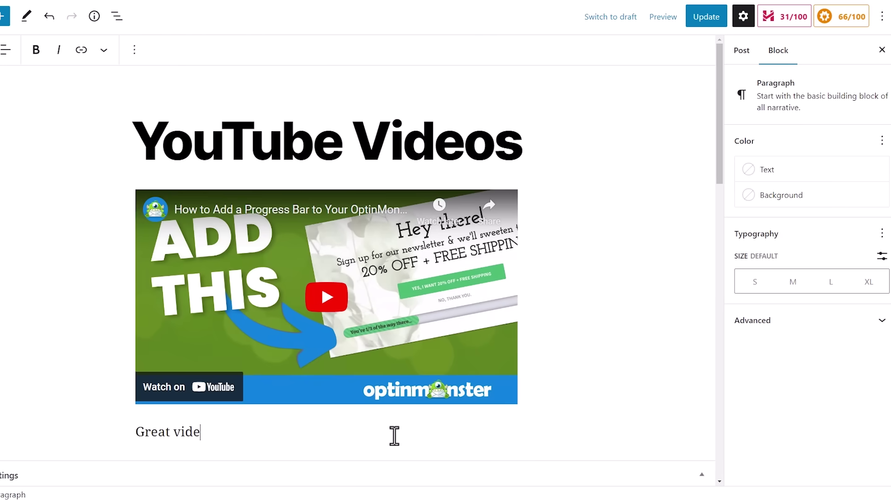
left_click(714, 19)
left_click(828, 190)
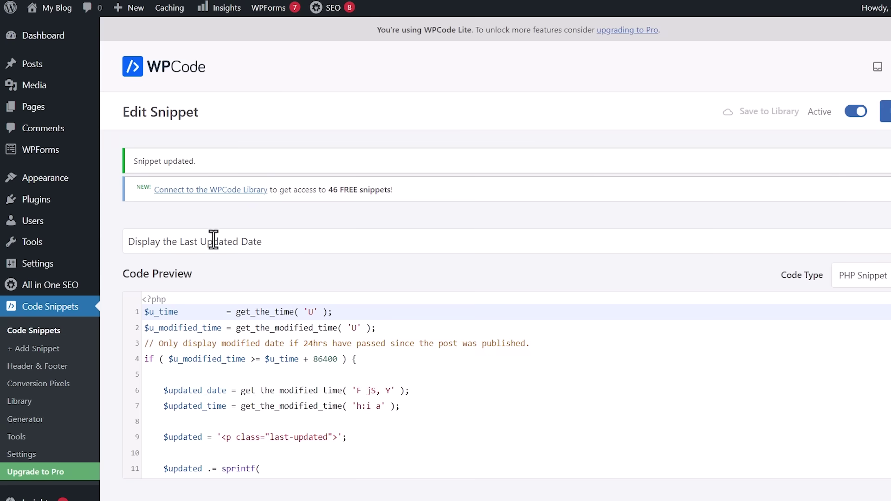
- Start a new blank custom code snippet with Add Your Custom Code from the WPCode library
left_click(37, 351)
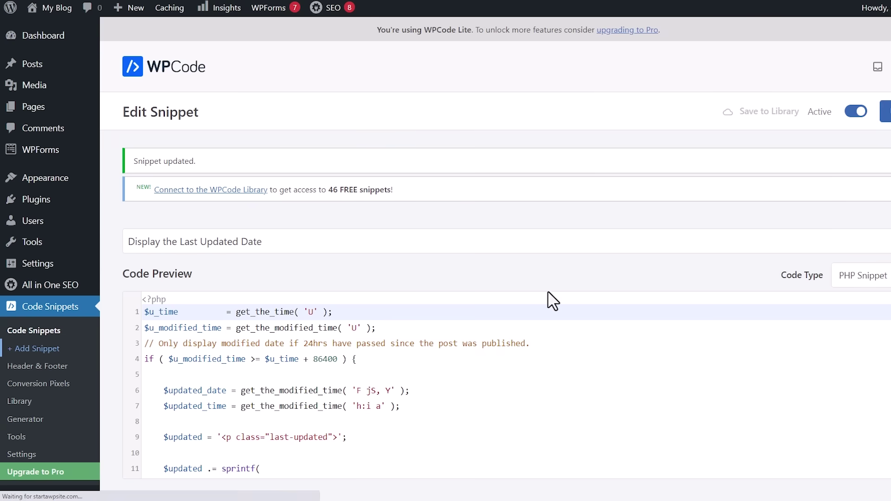
scroll(727, 227, "down", 2)
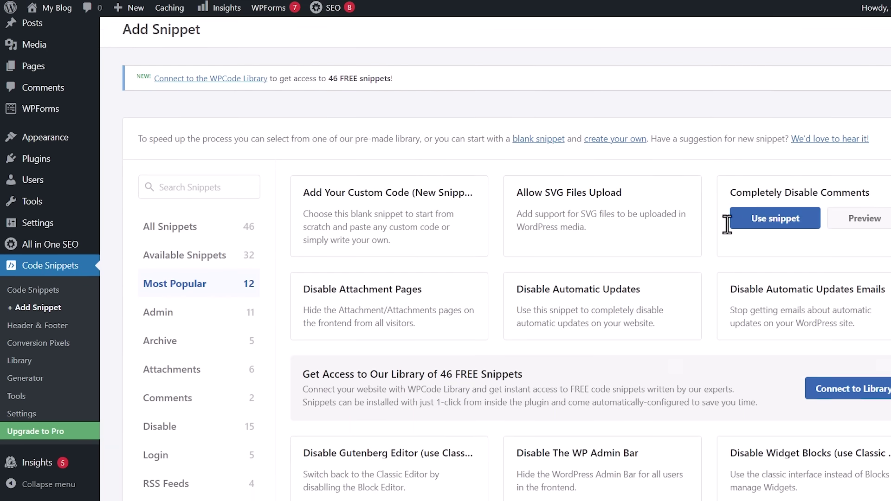
scroll(728, 228, "up", 2)
scroll(705, 221, "down", 7)
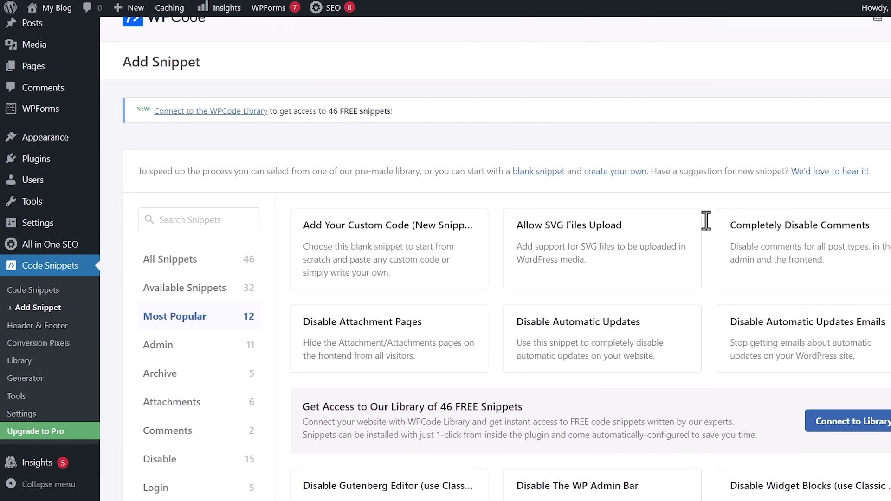
scroll(710, 225, "up", 7)
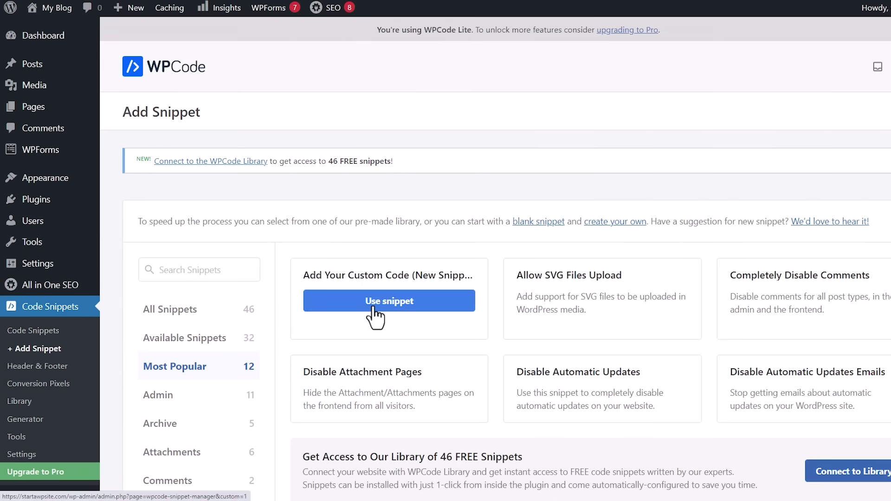
left_click(375, 314)
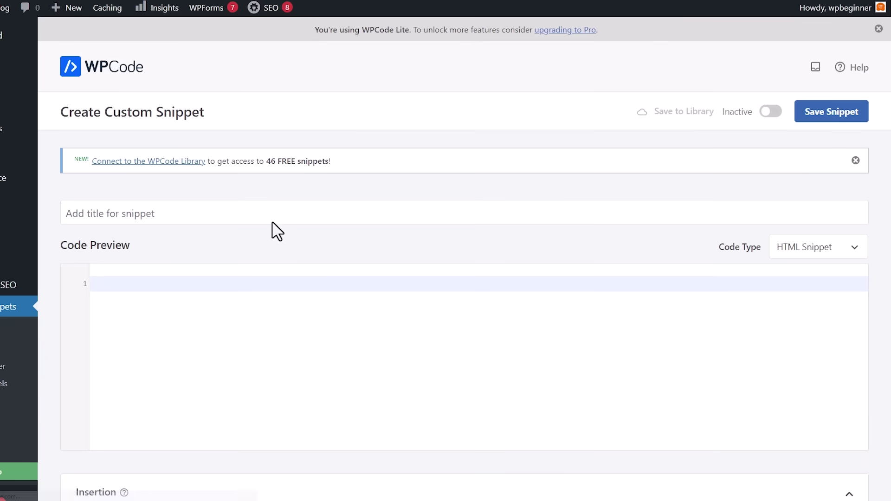
- Title it 'Custom css for updated date', make it a CSS Snippet, paste the .last-updated rules, activate it
left_click(271, 222)
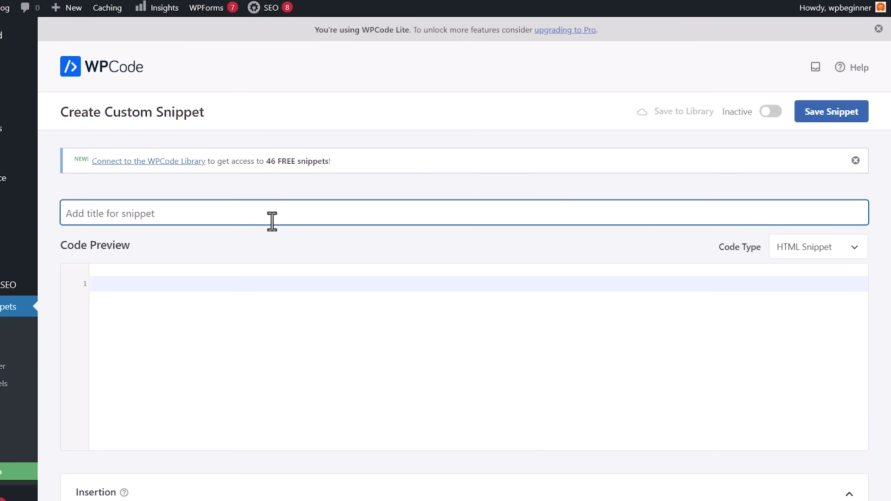
type("Custom css for updated date")
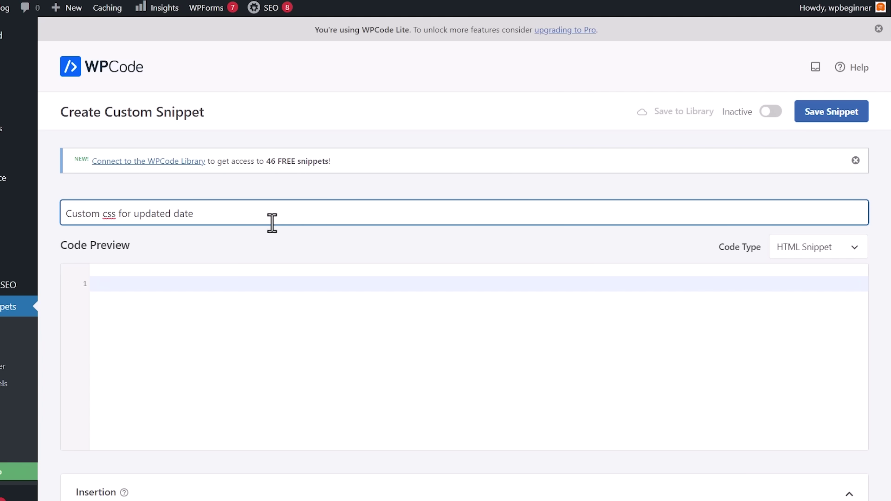
left_click(796, 253)
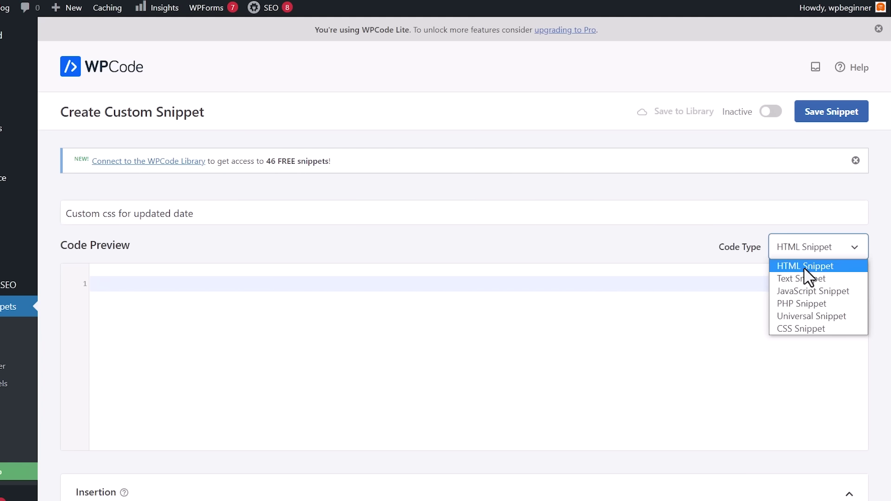
left_click(805, 328)
left_click(707, 288)
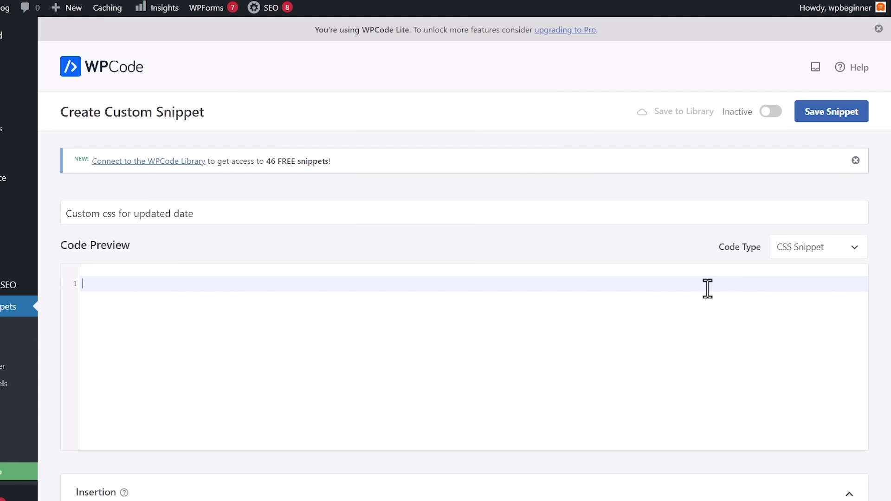
type(".last-updated {     font-size: small;     text-transform: uppercase;     background-color: #fffdd4; }")
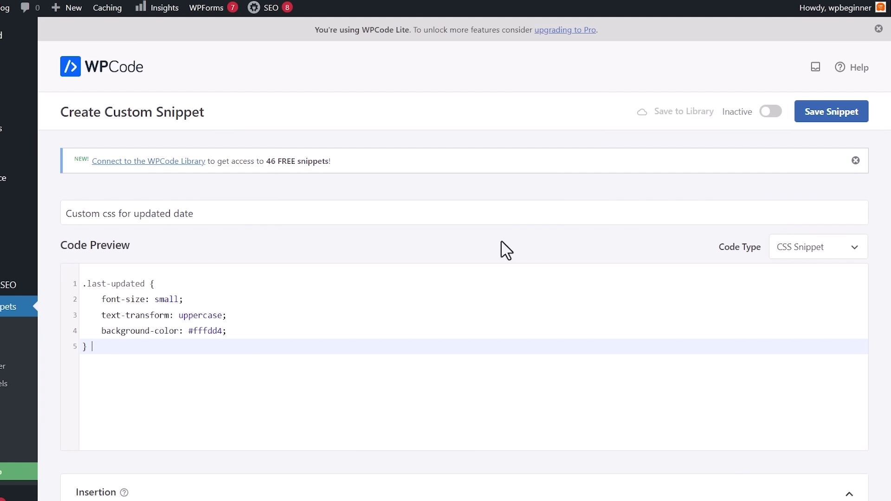
left_click(774, 117)
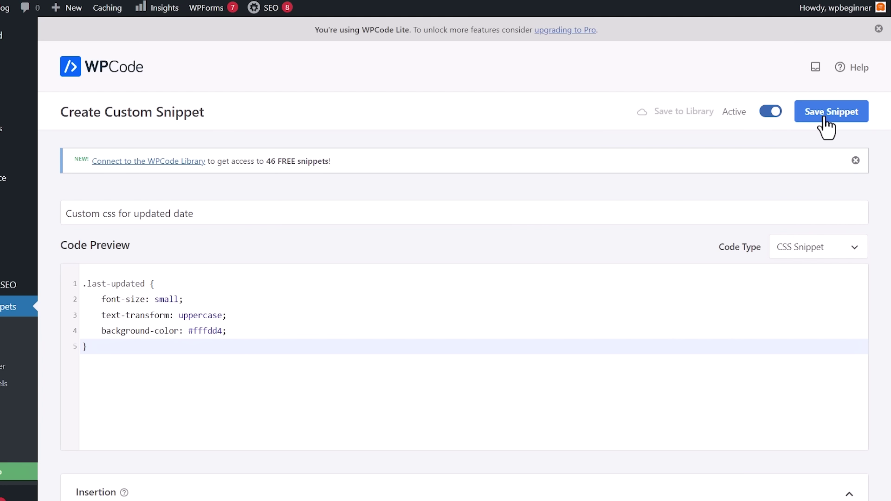